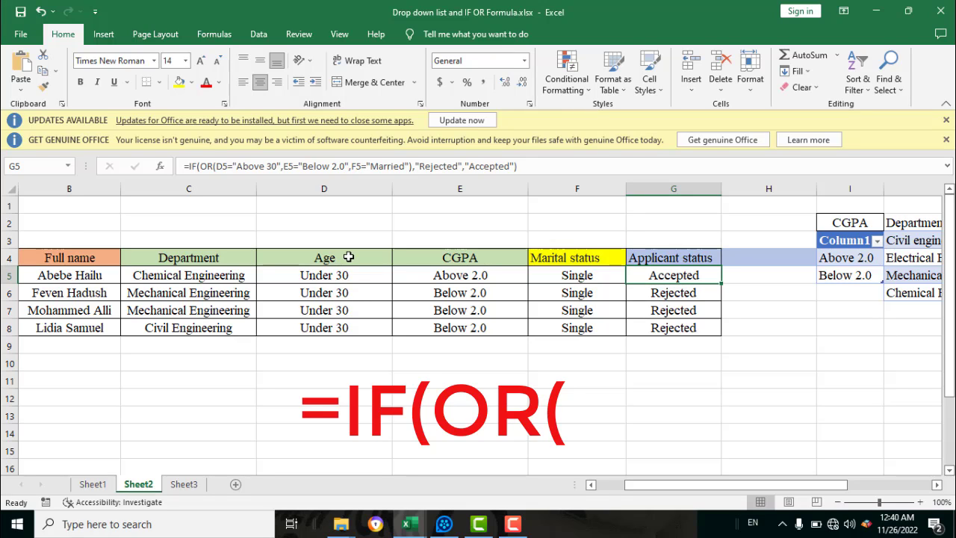
Pick Above 2.0 from the CGPA dropdown in E6.
double_click(492, 293)
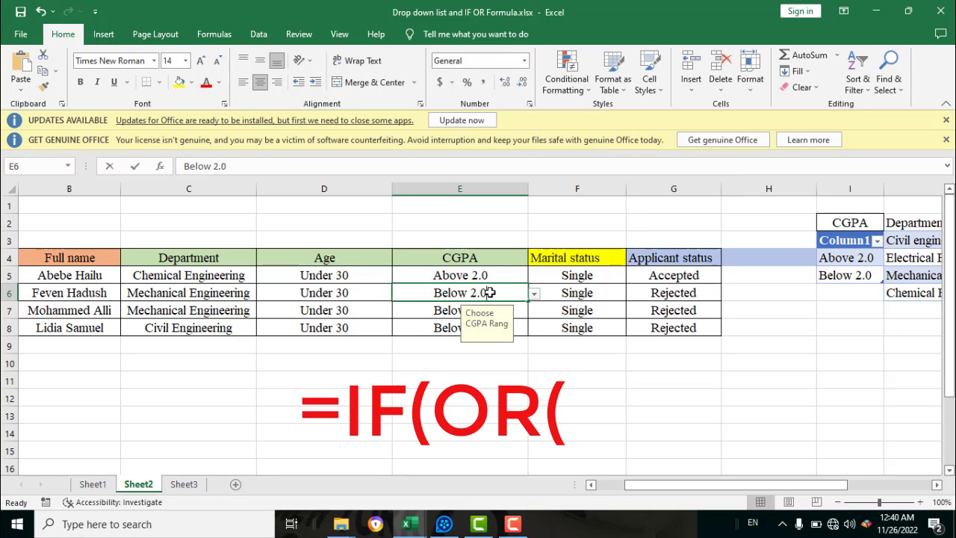
left_click(535, 294)
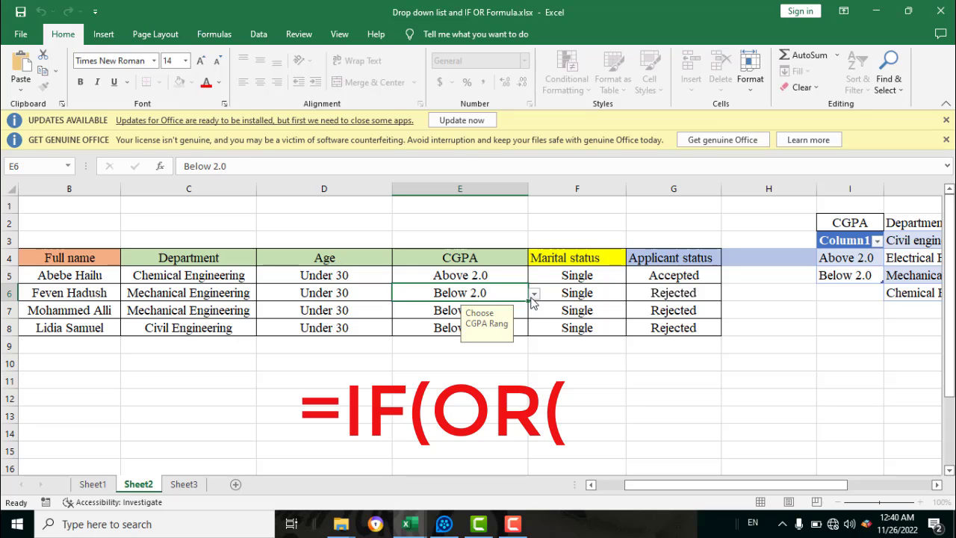
left_click(478, 306)
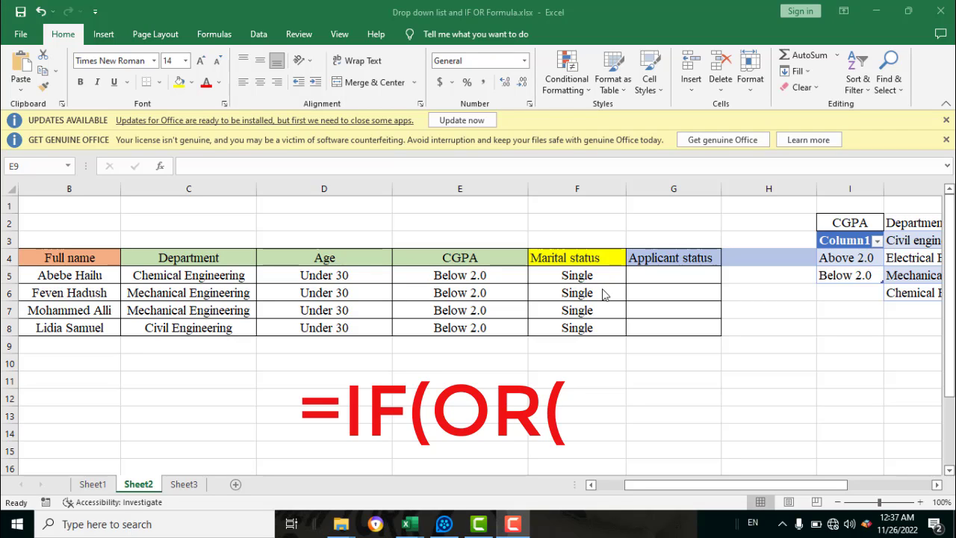
Begin G5's formula as =IF(OR( with the Age cell D5 as the first condition.
left_click(649, 274)
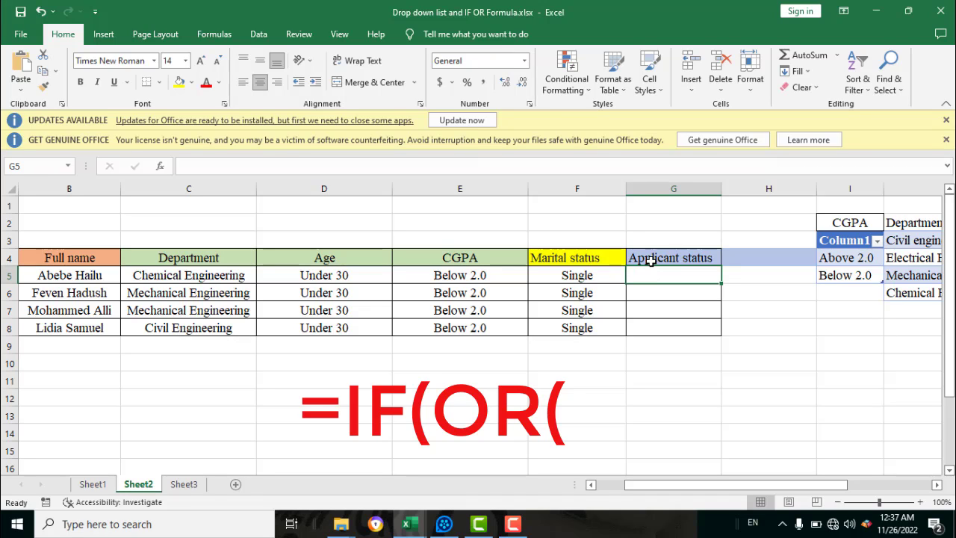
type("=")
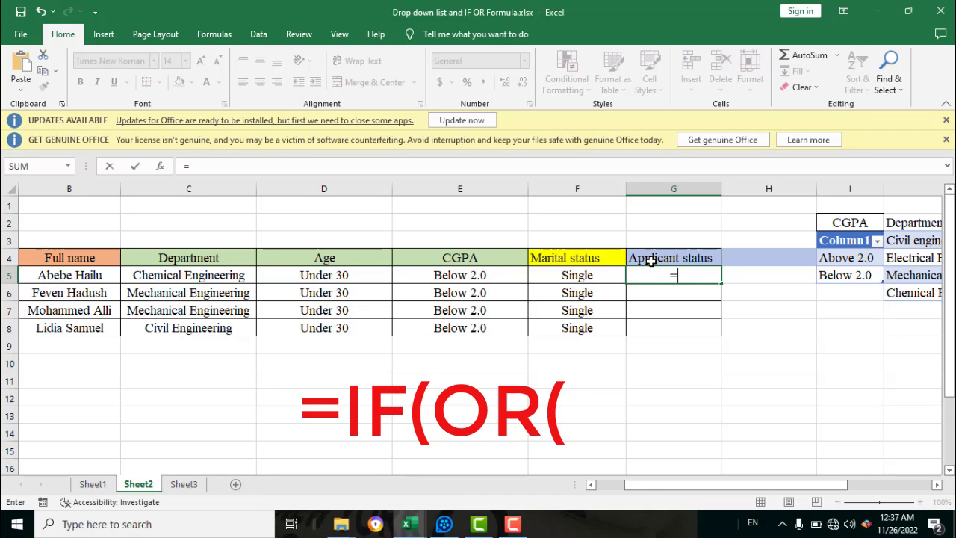
type("IF")
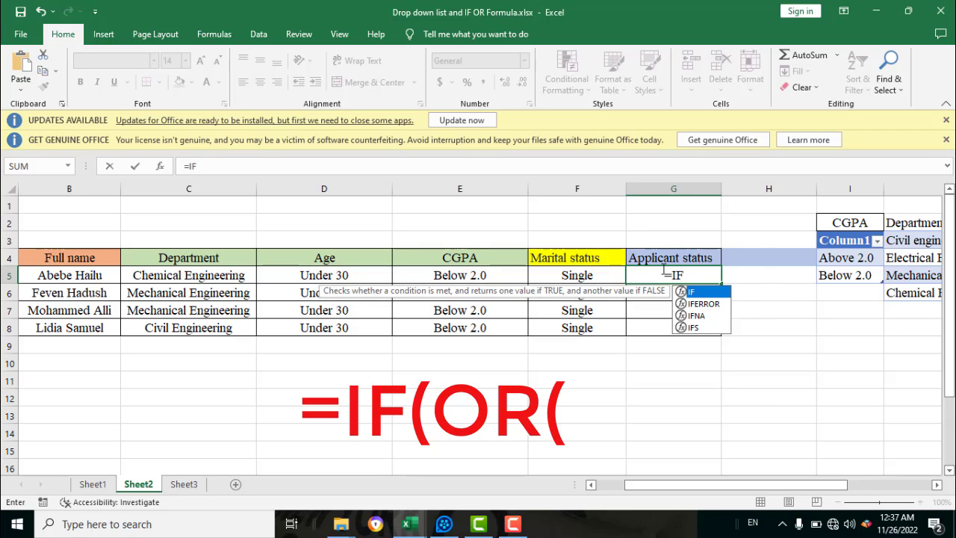
type("(")
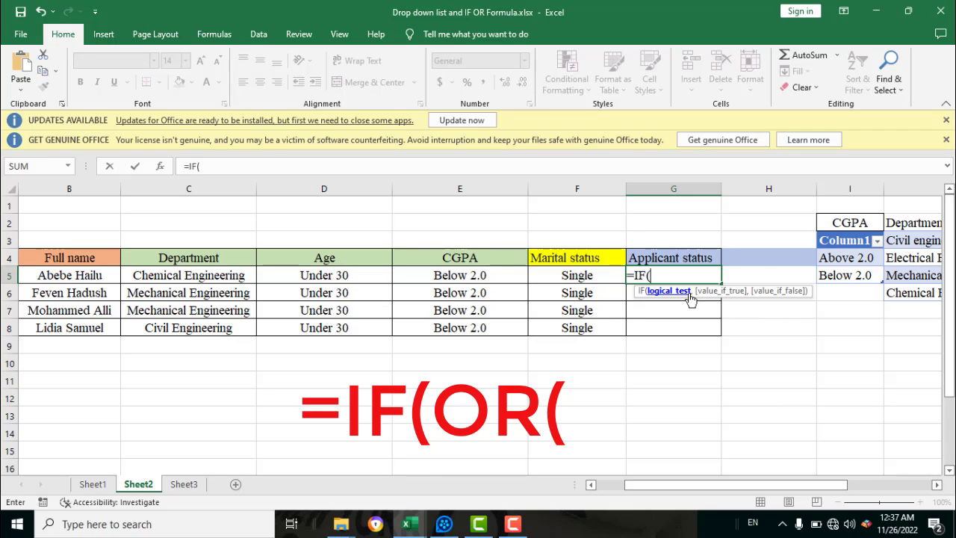
type("O")
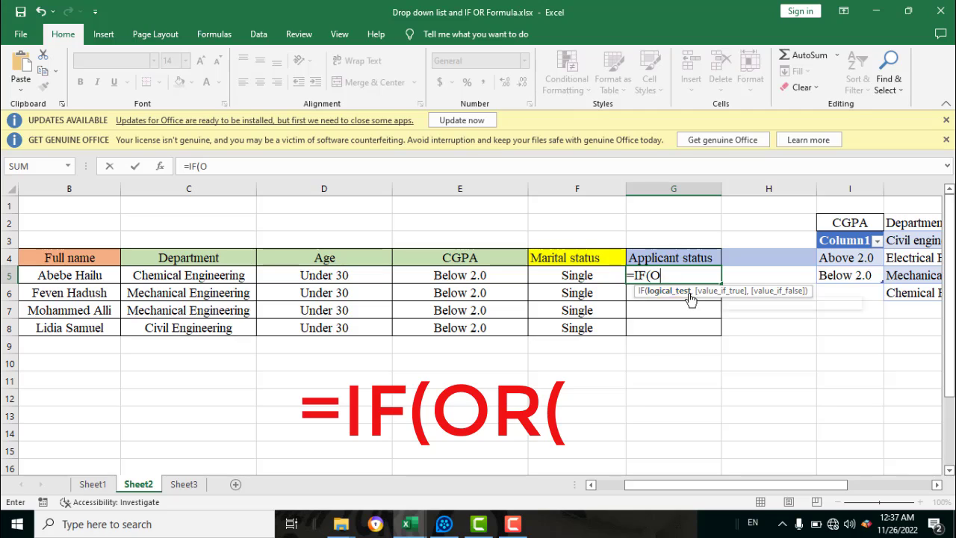
type("R")
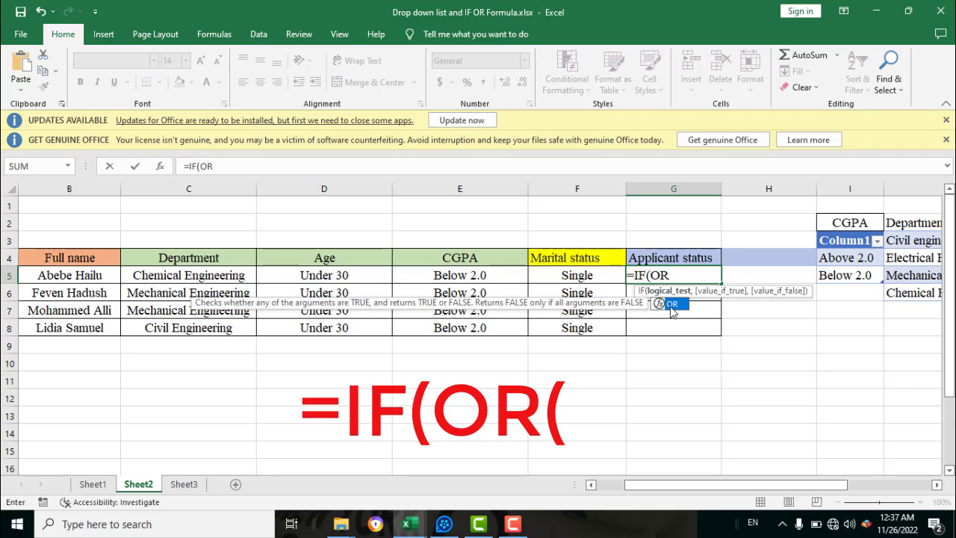
double_click(672, 305)
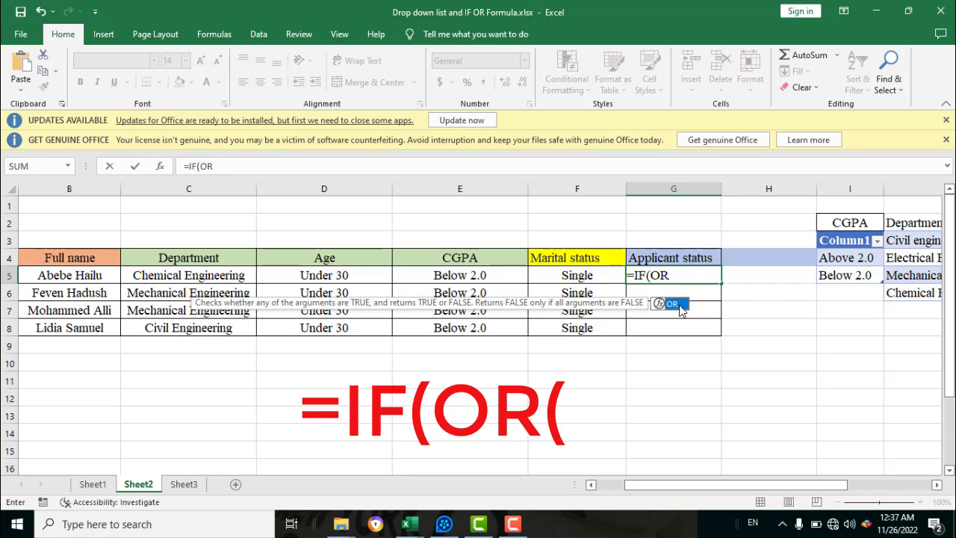
double_click(681, 307)
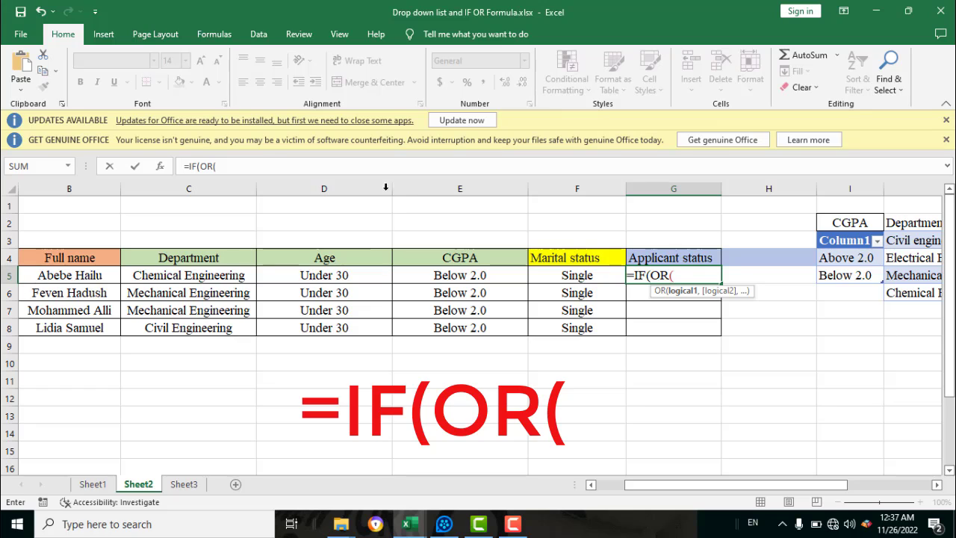
left_click(318, 275)
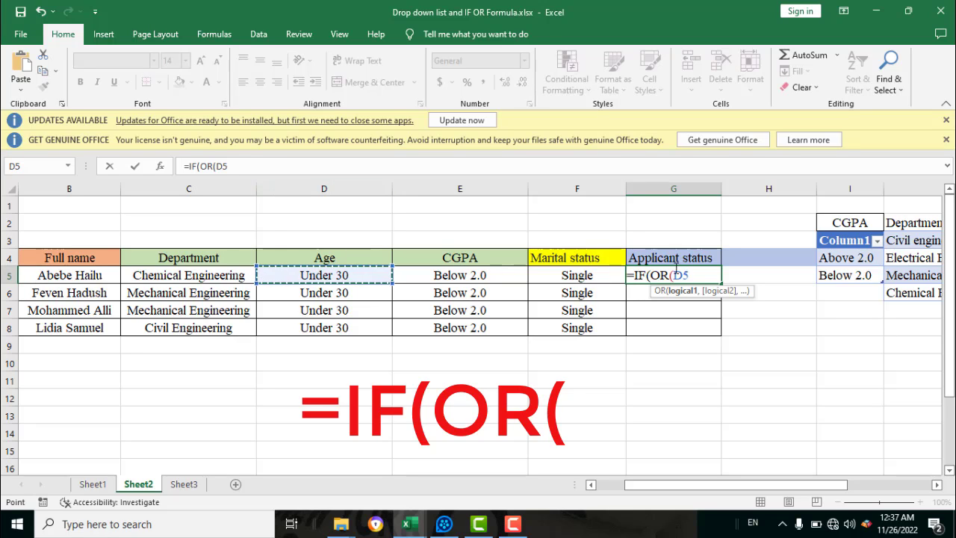
Add the conditions D5="Above 30", E5="Below 2.0" and F5="Married" to G5's OR test.
type("=")
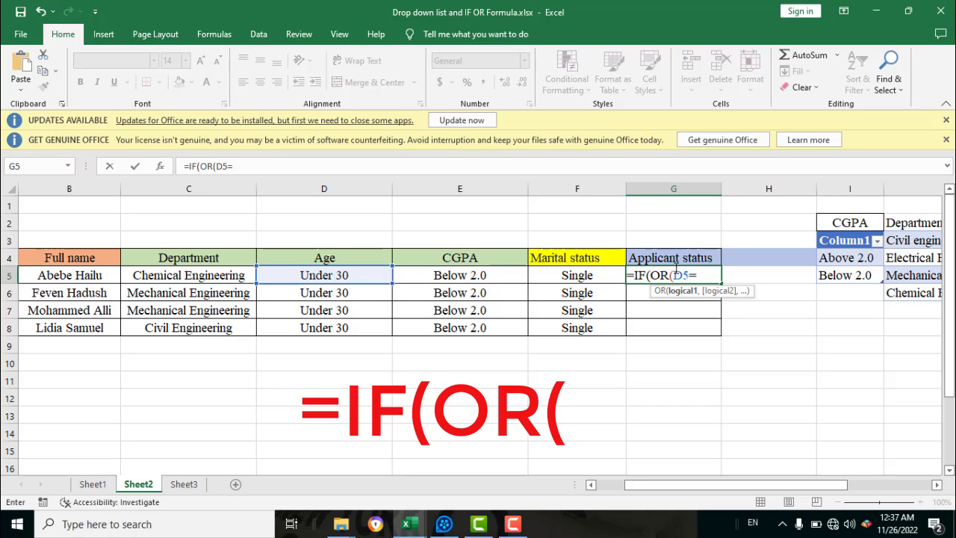
type("\"")
type("Abo")
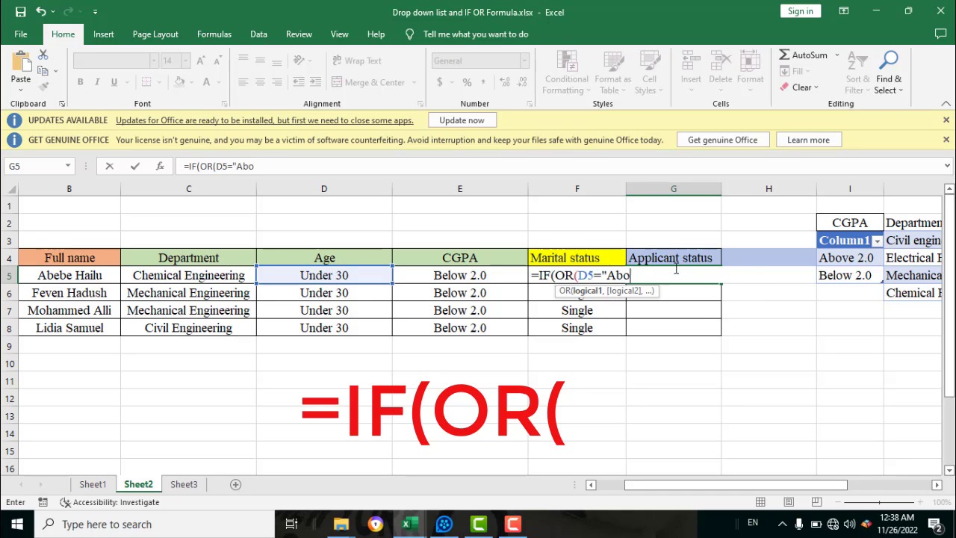
type("ve 30")
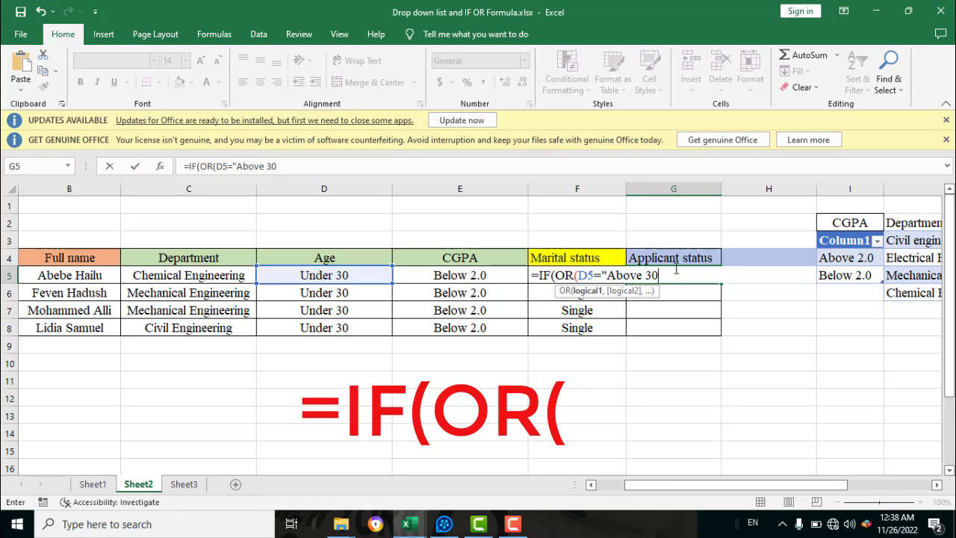
type("\"")
type(",")
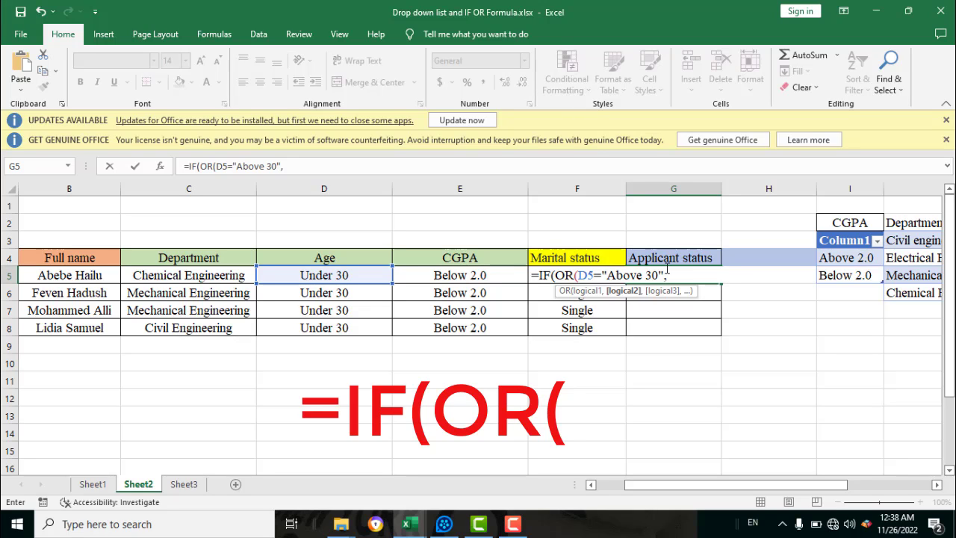
left_click(494, 271)
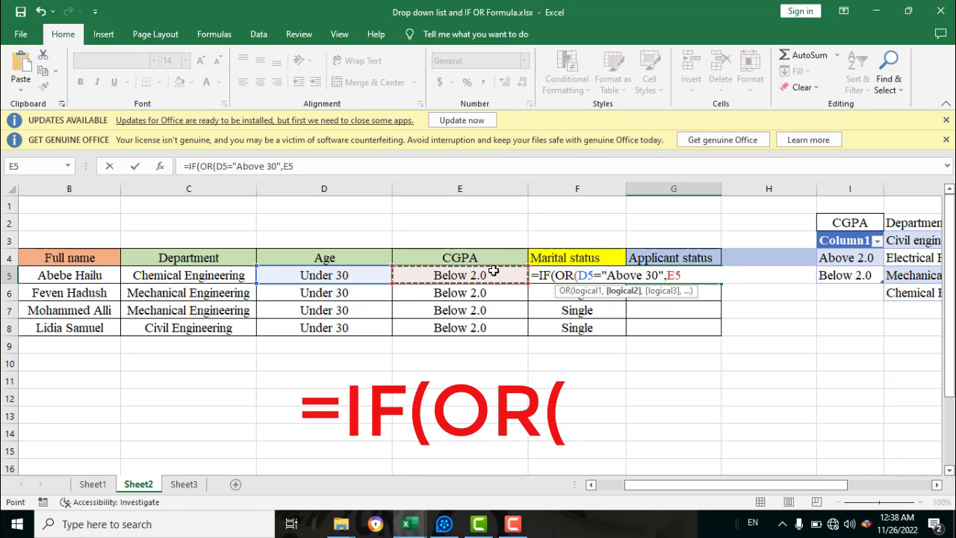
type("=\"")
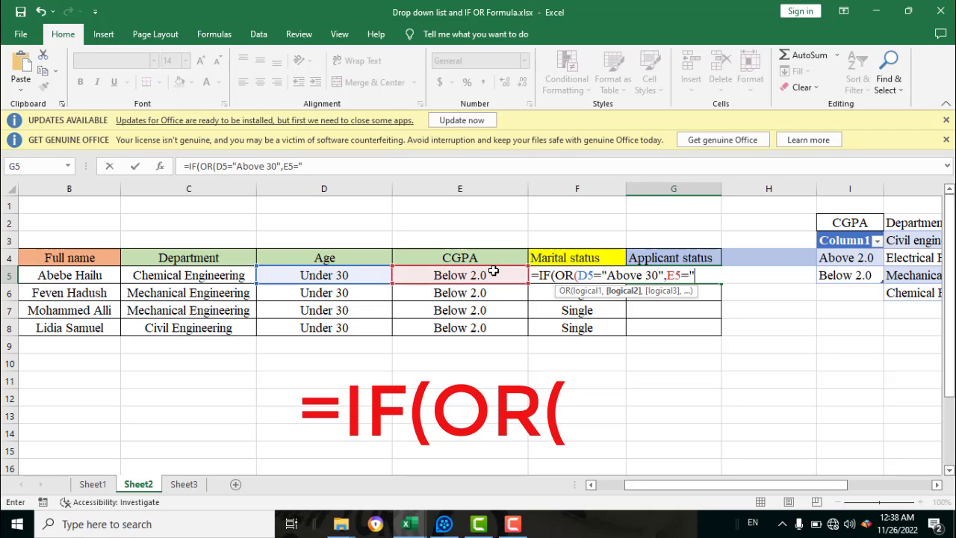
type("B")
type("elow")
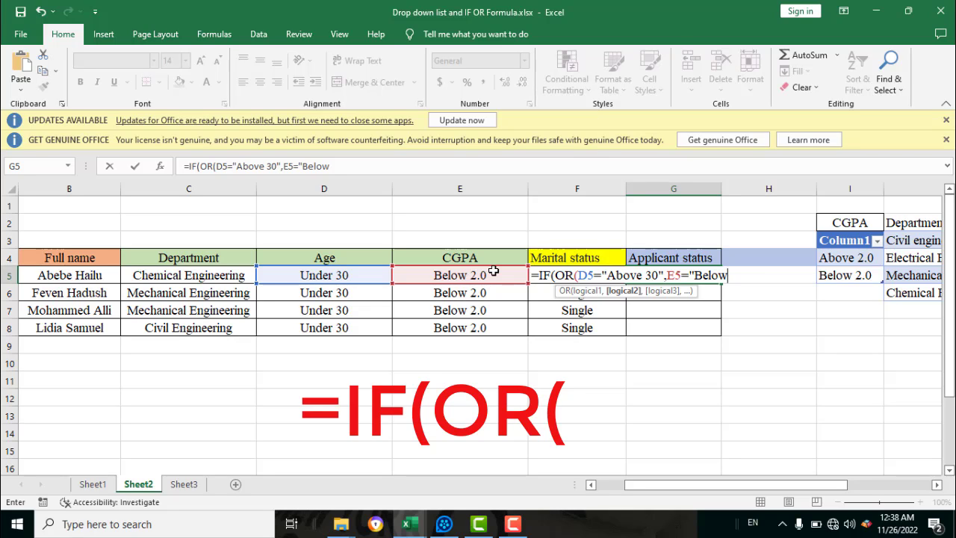
type(" 2.0")
type("\"")
type(",")
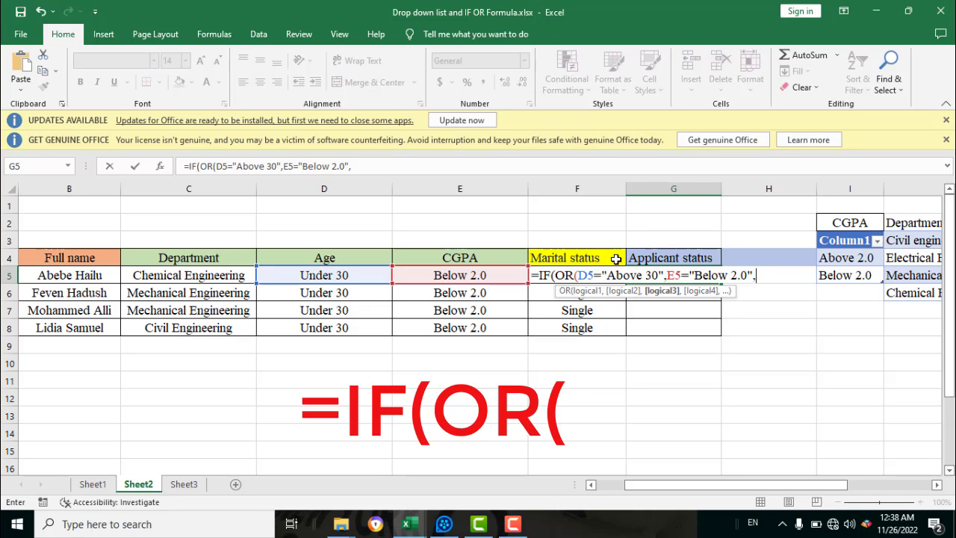
type("F")
type("5=\"")
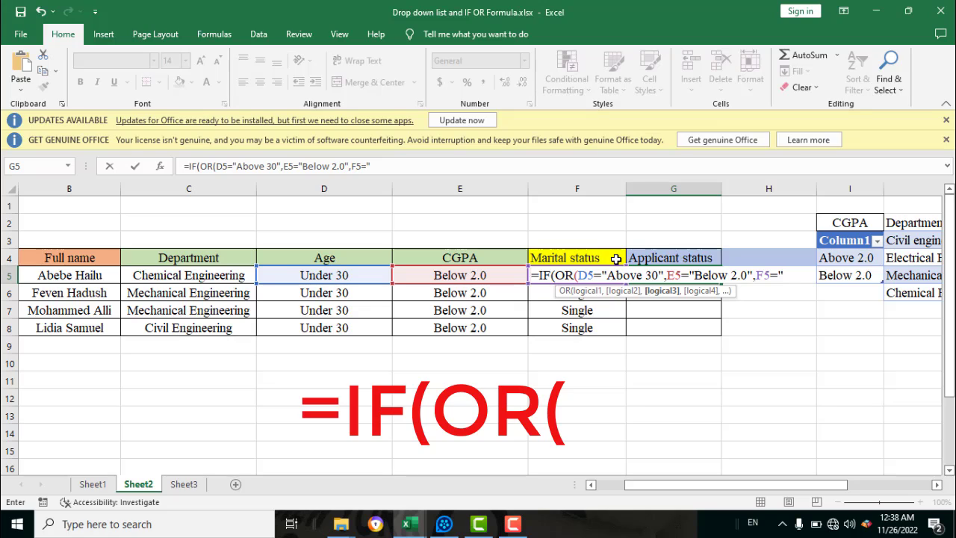
type("Married")
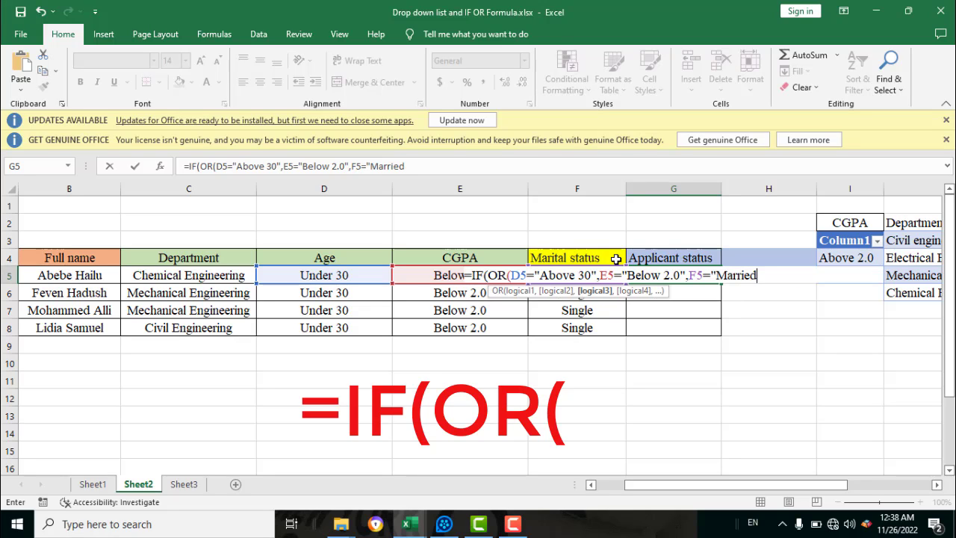
type("\"")
type(")")
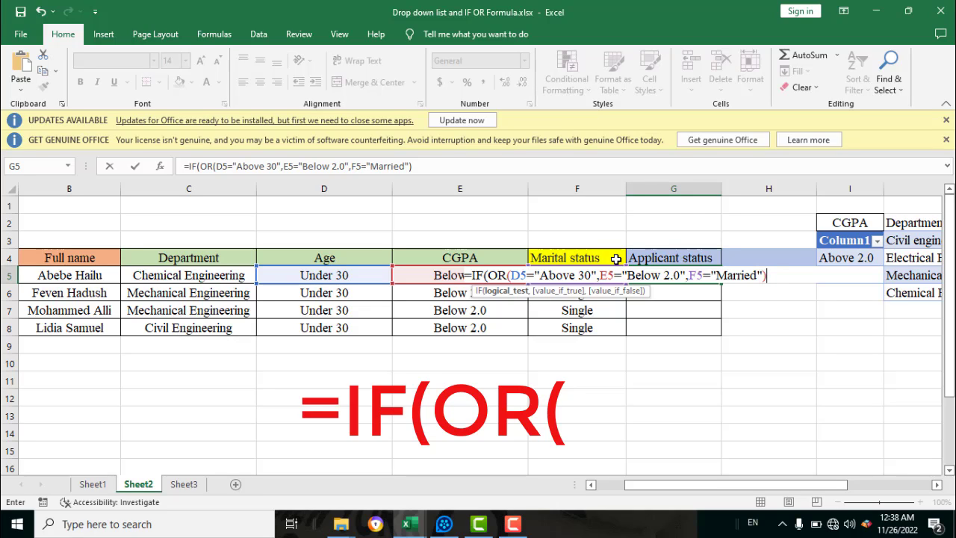
type(",")
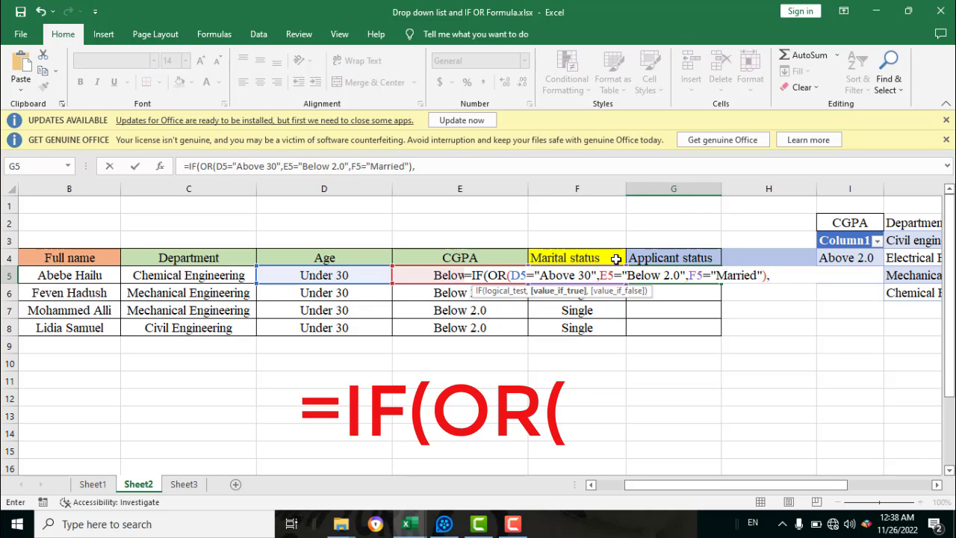
type("\"")
Finish G5's formula with "Rejected" and "Accepted" as the results and enter it.
type("R")
type("ejec")
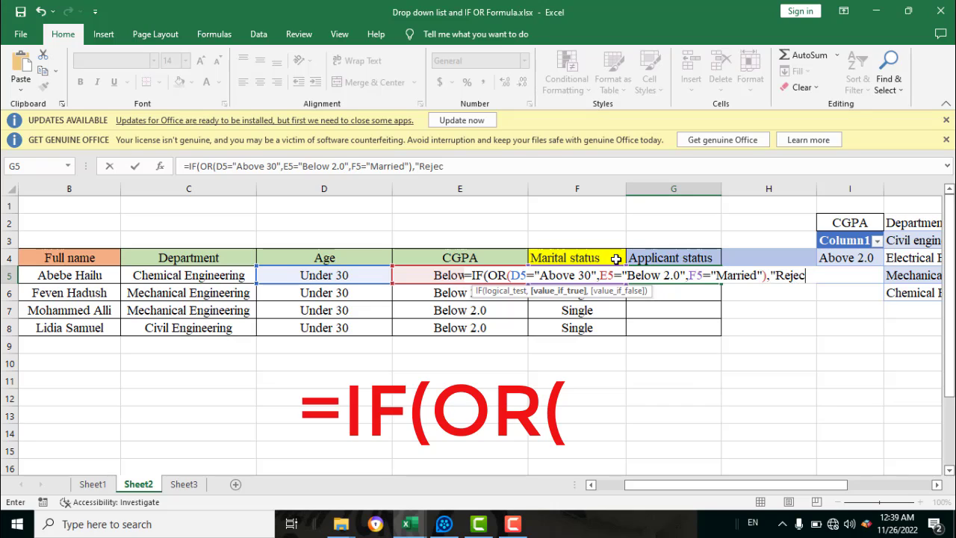
type("ted")
type("\"")
type(",")
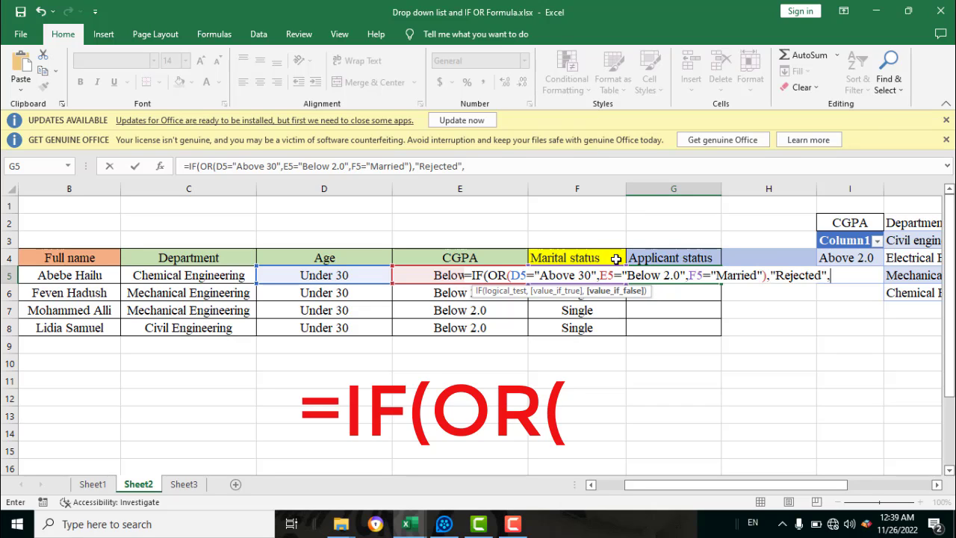
type("\"Acc")
type("epte")
type("d\"")
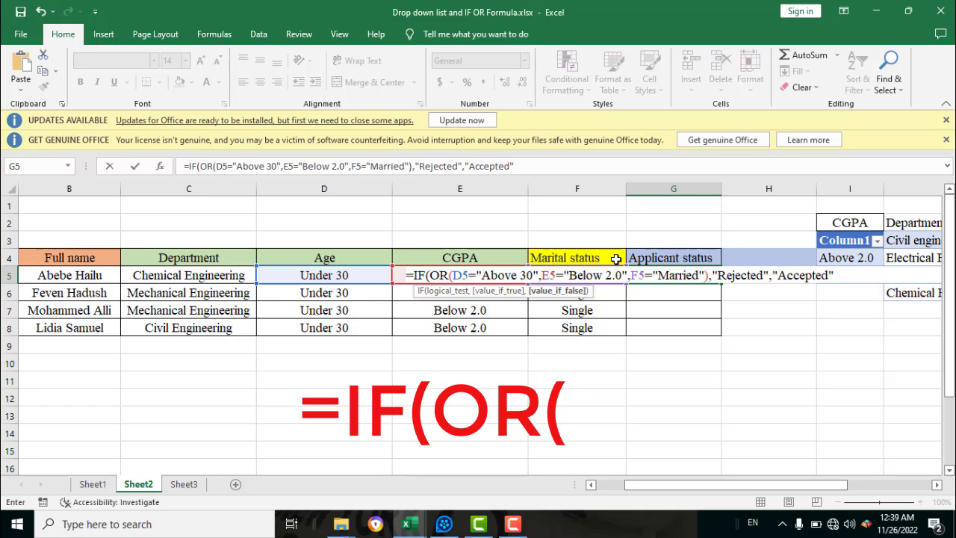
type(")")
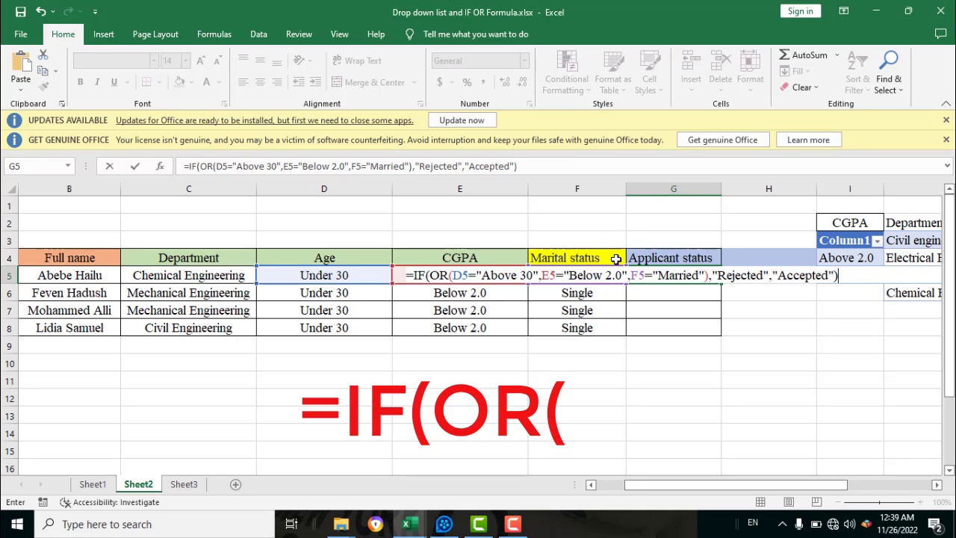
key("Return")
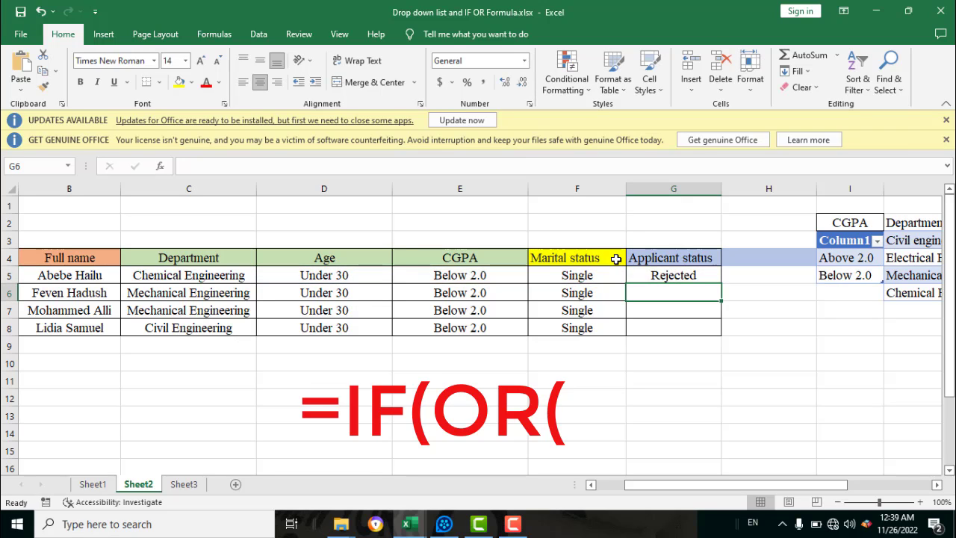
Fill G5's status formula down to G8 and check the copied formula in G6.
left_click(694, 272)
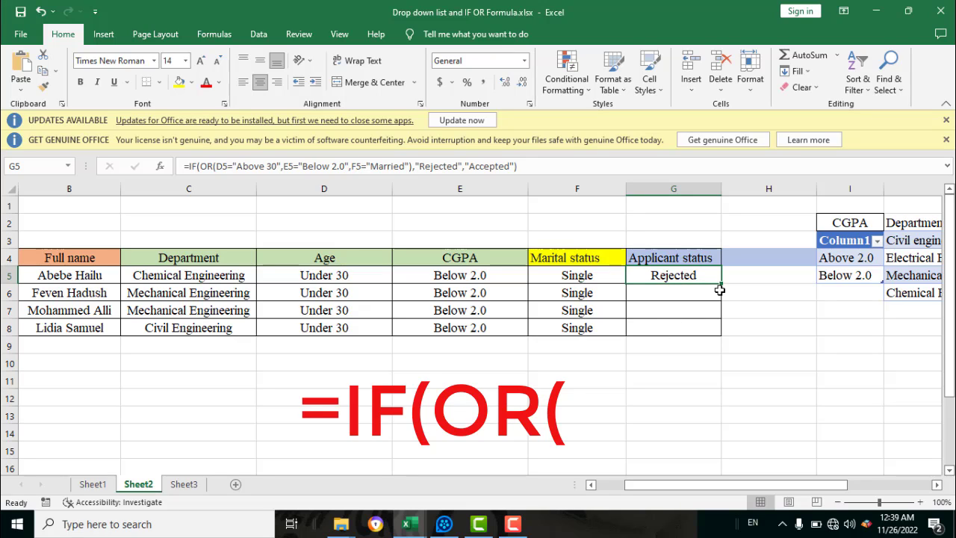
left_click_drag(722, 284, 716, 333)
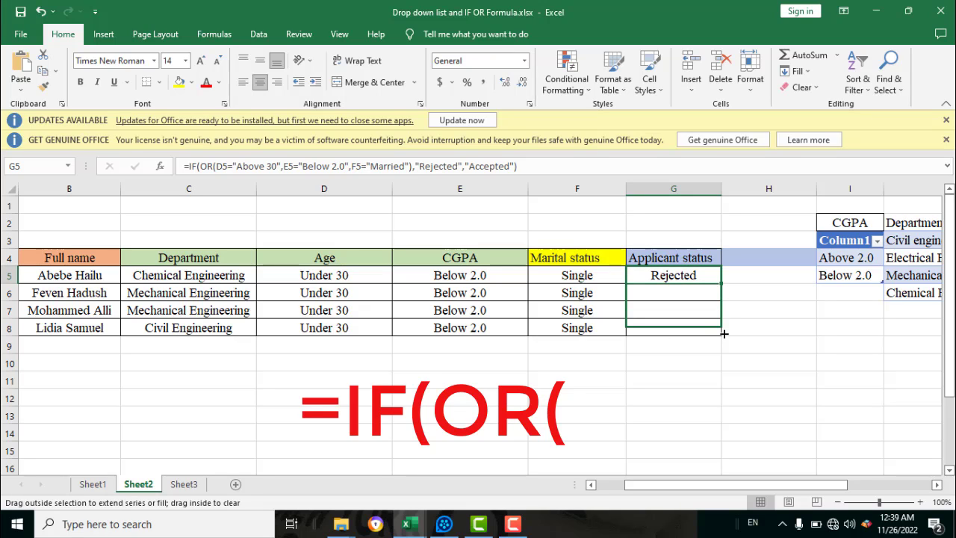
double_click(695, 292)
key("Return")
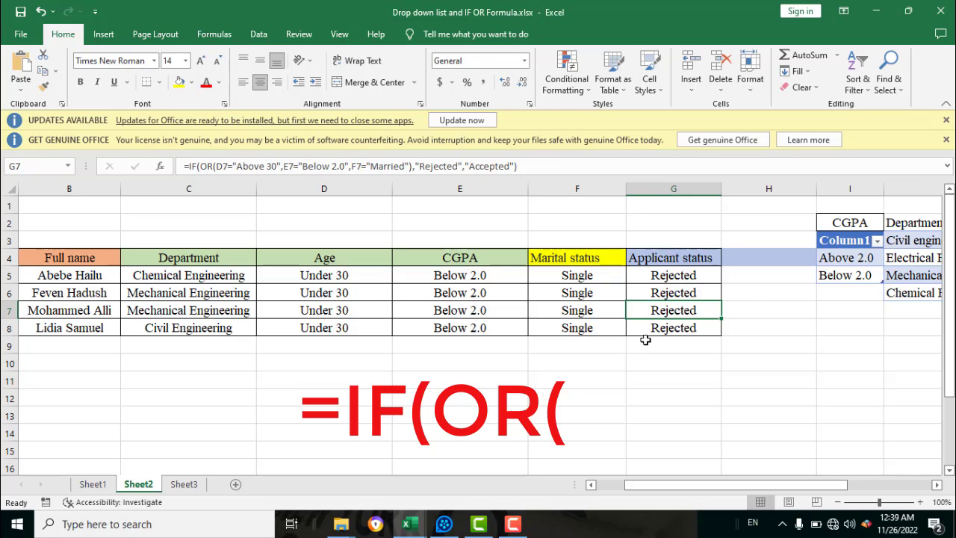
Set D5's age to Above 30 and E5's CGPA to Above 2.0.
left_click(351, 274)
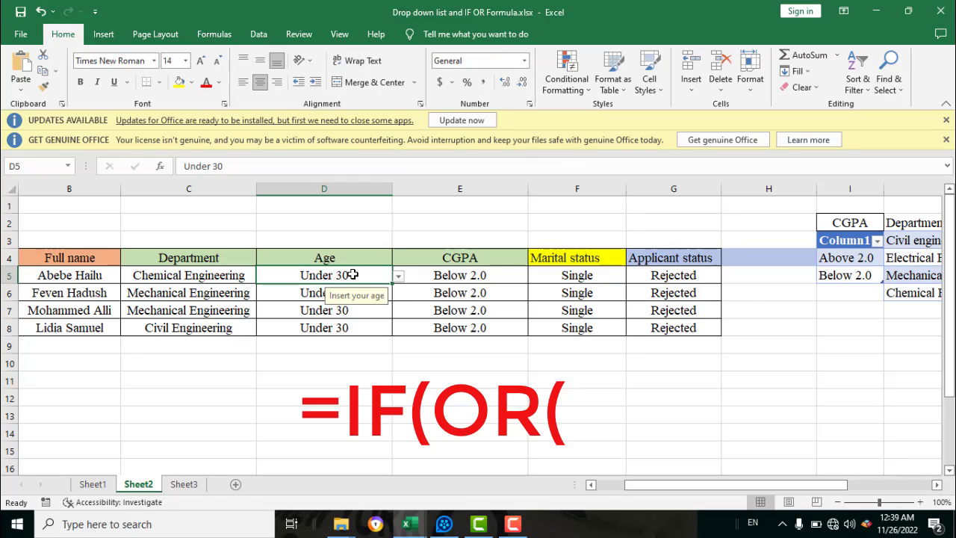
left_click(400, 278)
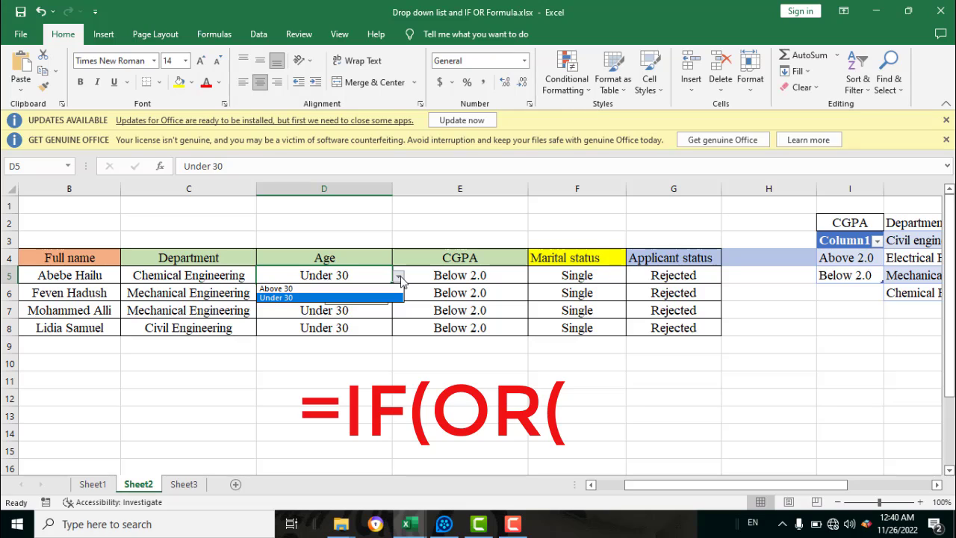
left_click(330, 288)
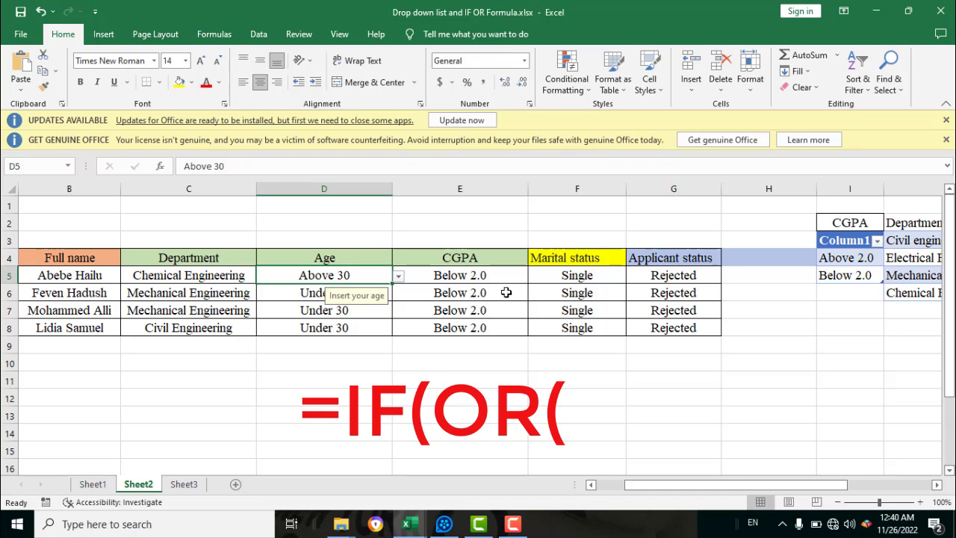
left_click(434, 277)
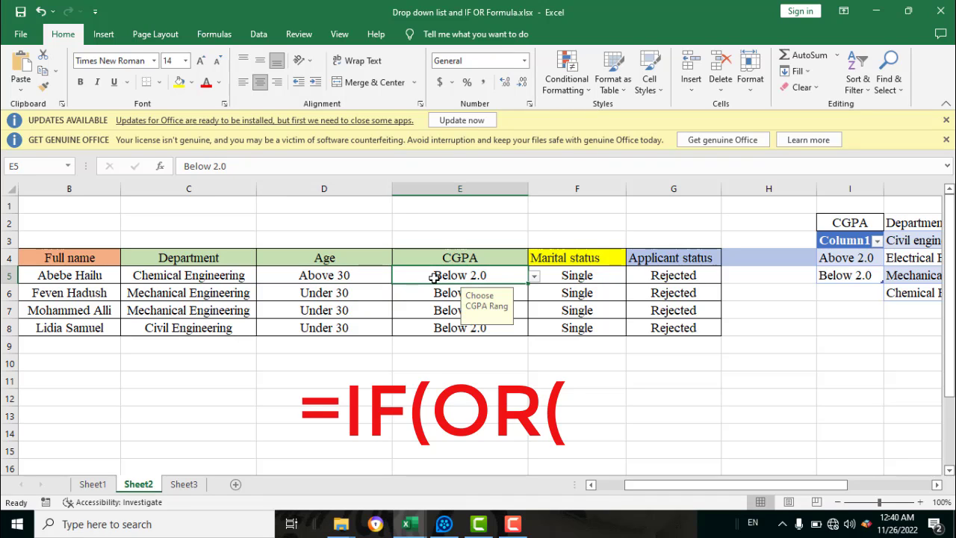
left_click(535, 276)
left_click(478, 285)
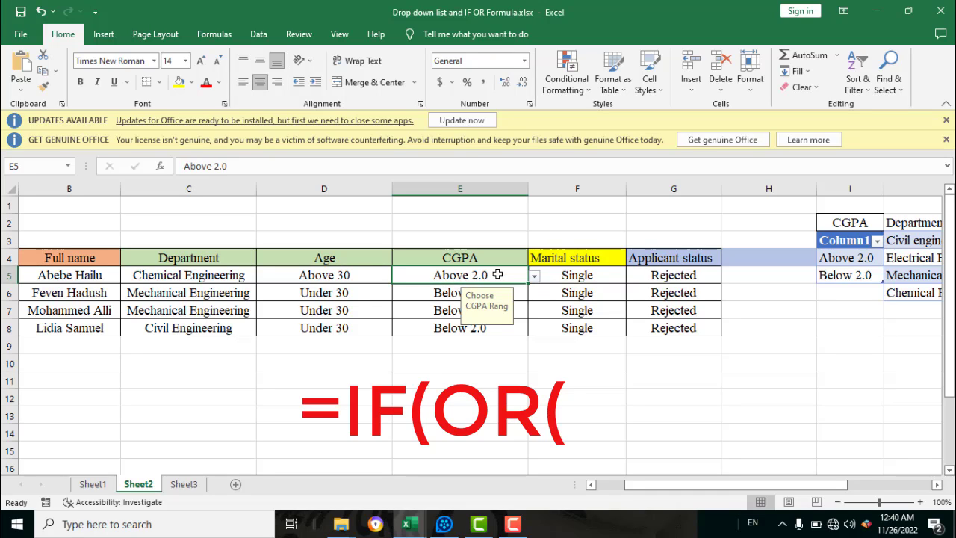
Return D5's age to Under 30 and confirm G5 shows Accepted.
left_click(356, 278)
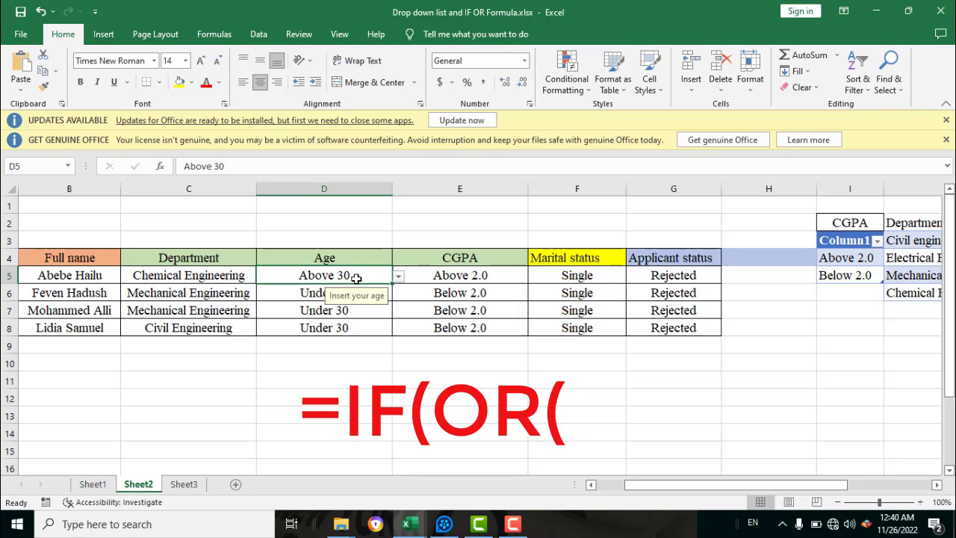
left_click(398, 277)
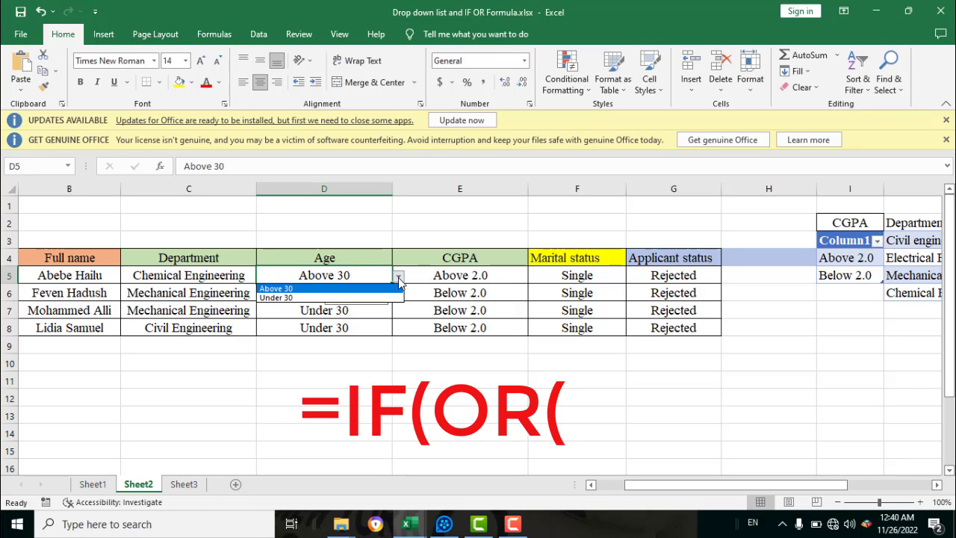
left_click(346, 297)
left_click(709, 280)
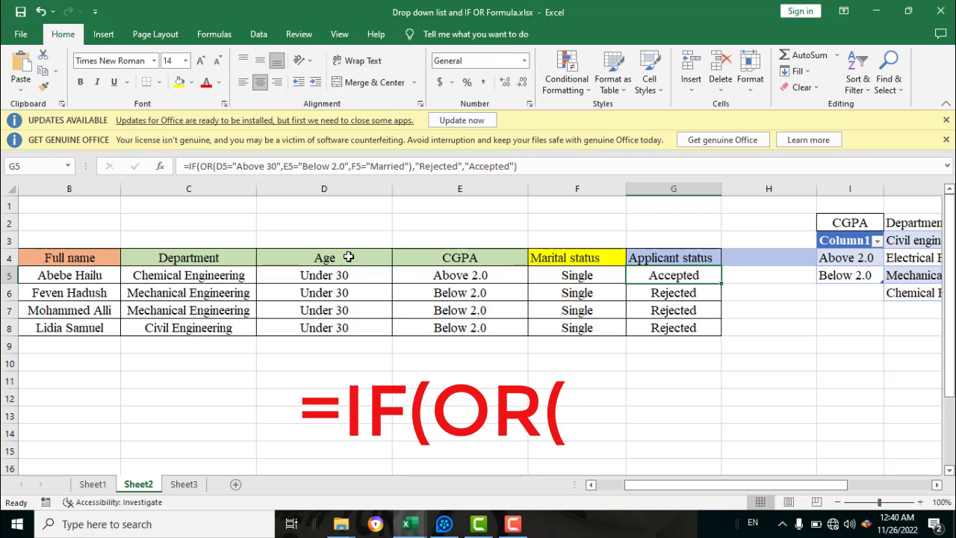
Set the second applicant's CGPA in E6 to Above 2.0.
double_click(491, 293)
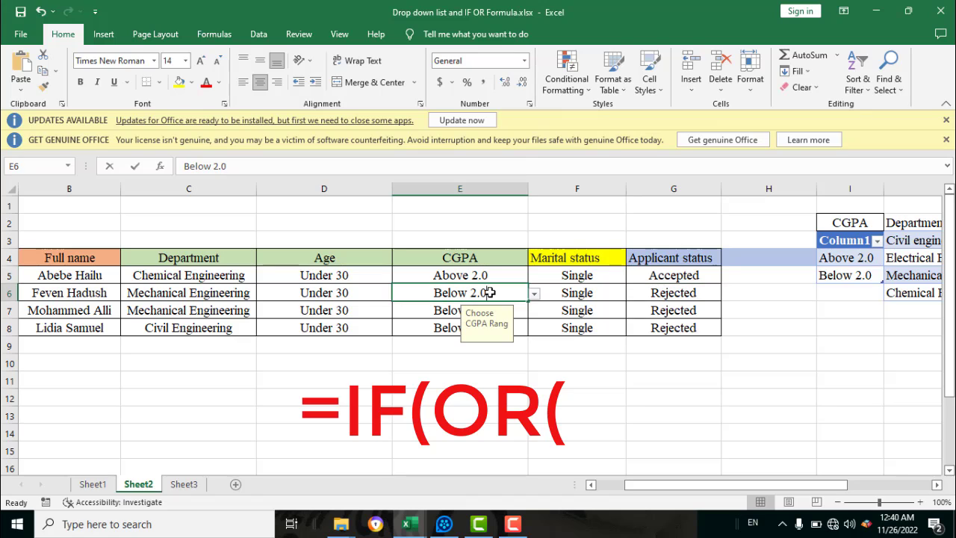
left_click(534, 293)
left_click(462, 307)
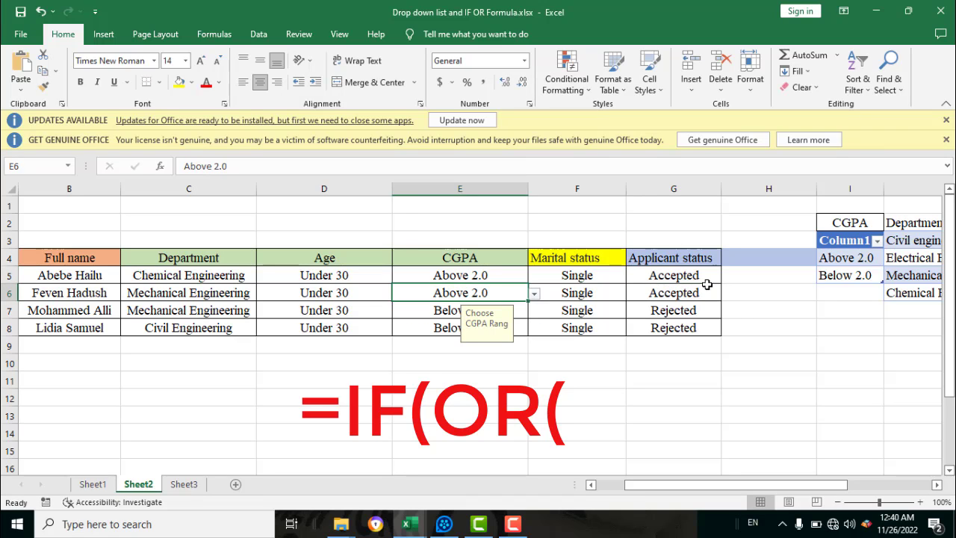
Mark the first two applicants Married in F5 and F6 to view the Rejected results.
left_click(623, 276)
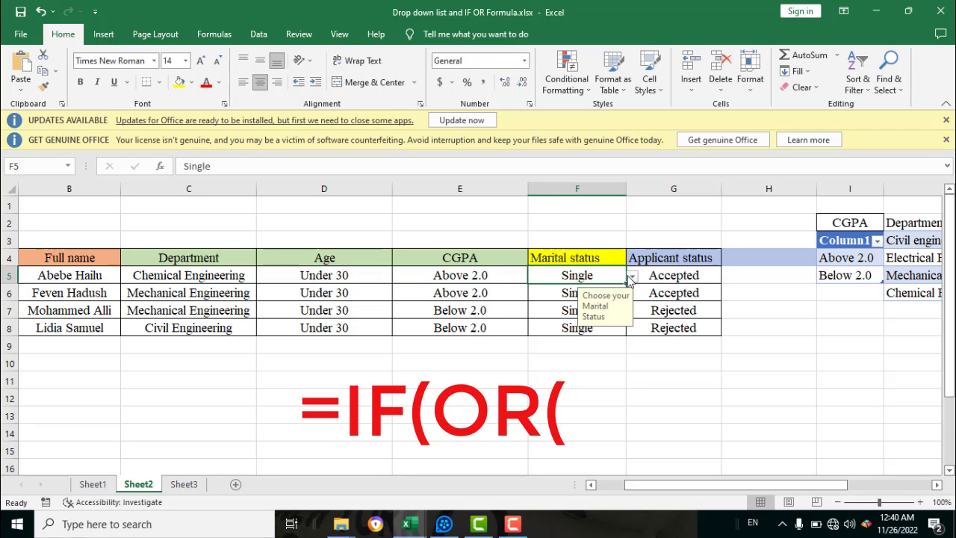
left_click(632, 276)
left_click(581, 290)
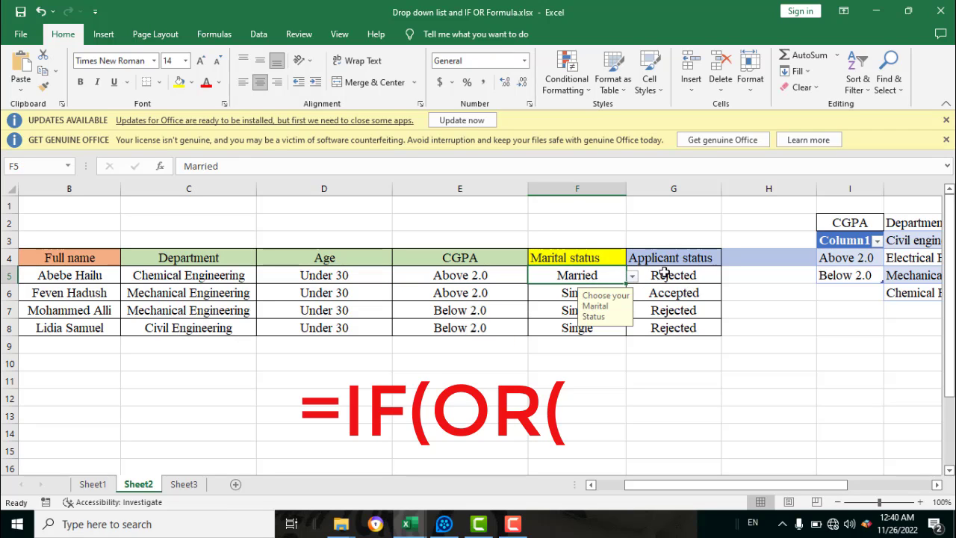
left_click(571, 297)
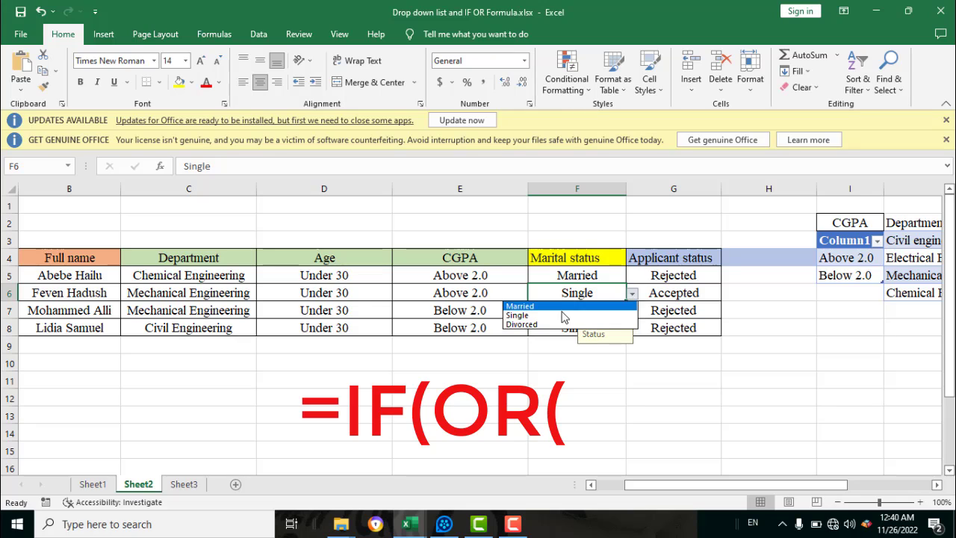
left_click(523, 306)
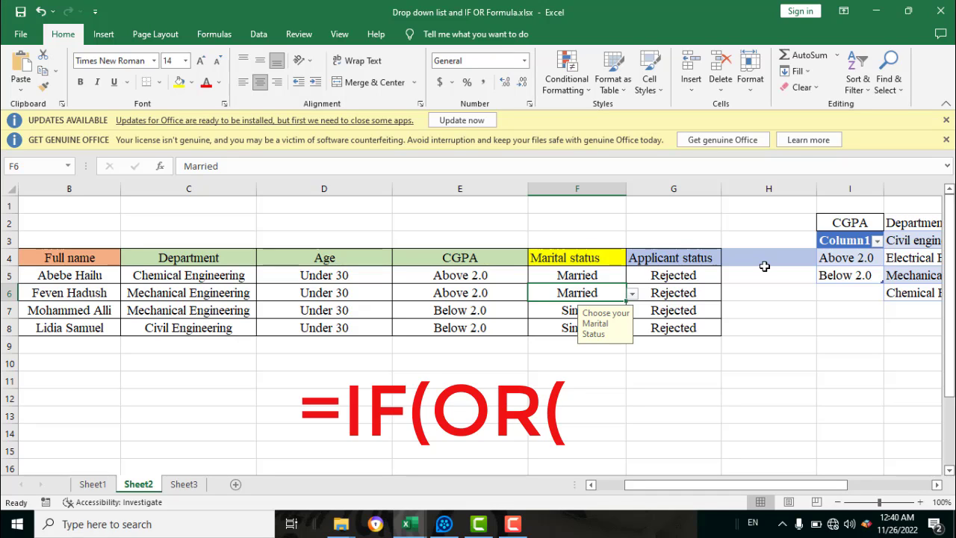
left_click(698, 391)
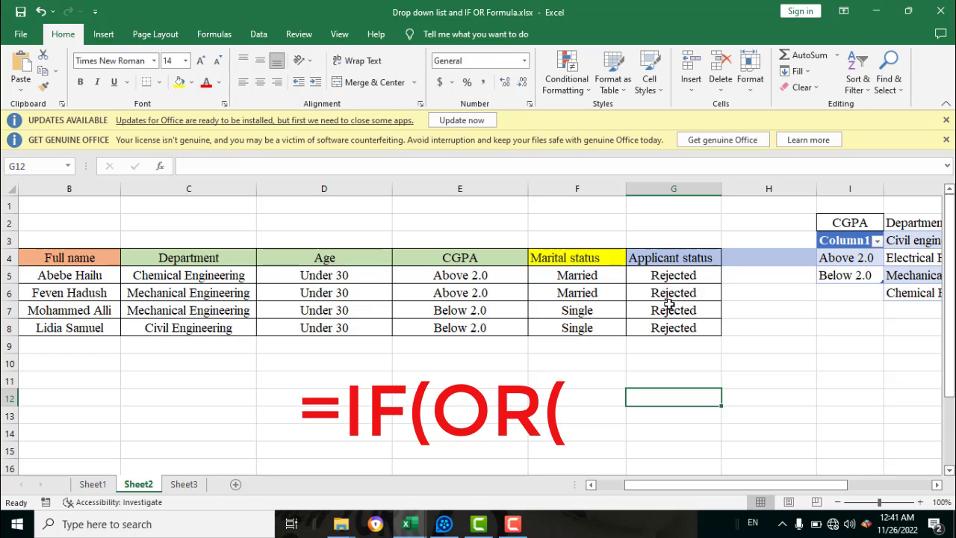